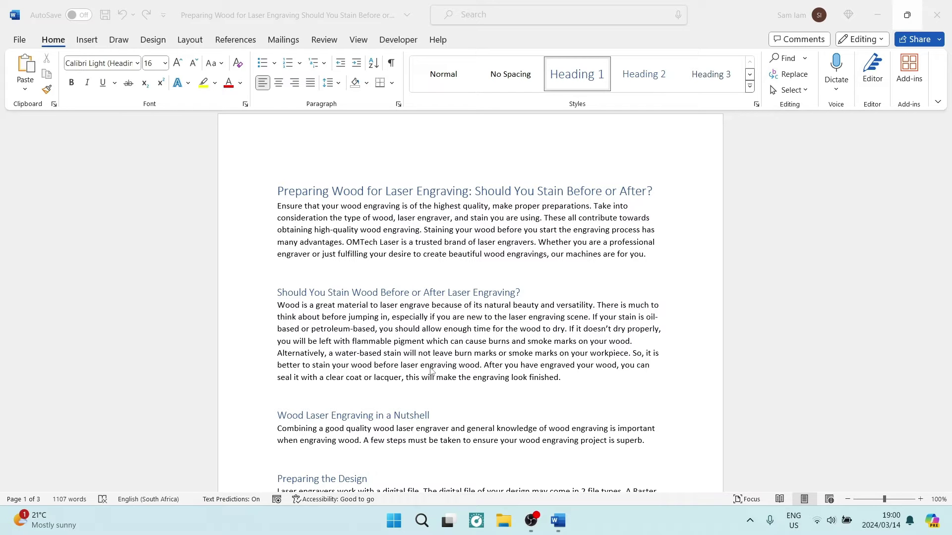
Inspect the style of the second heading and select the whole article title.
scroll(439, 347, down, 5)
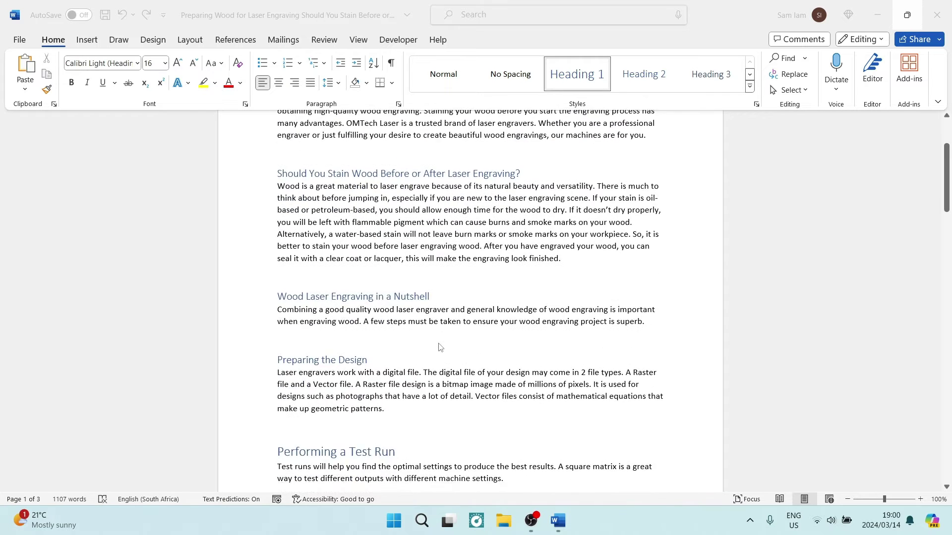
scroll(439, 347, up, 5)
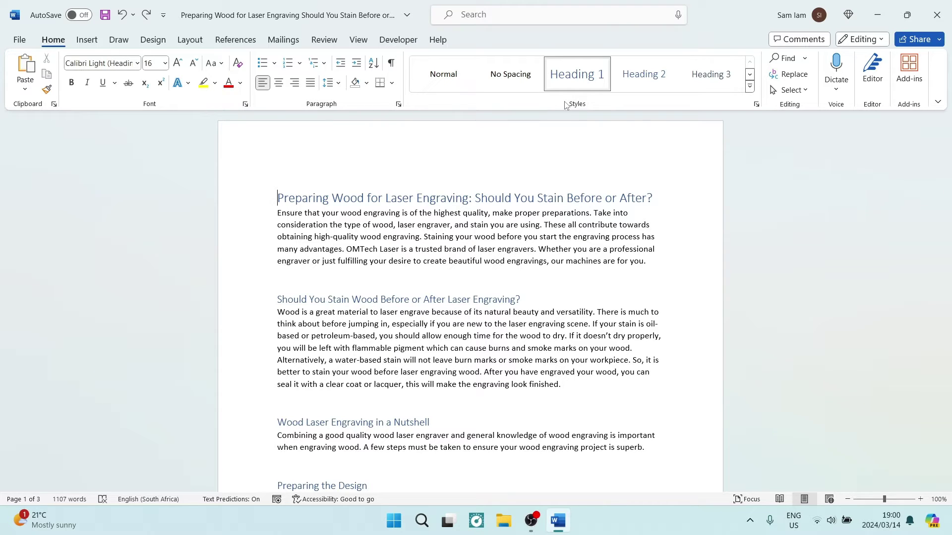
click(446, 299)
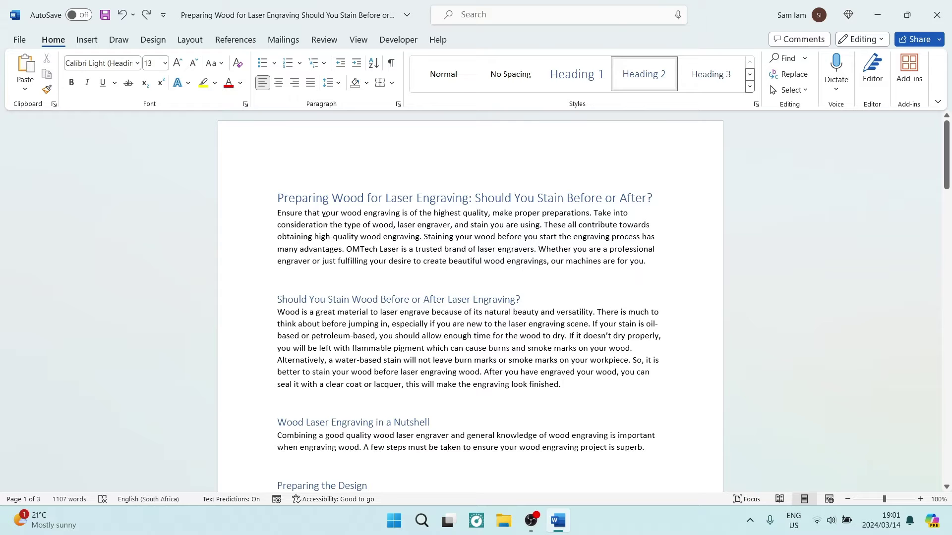
triple_click(349, 199)
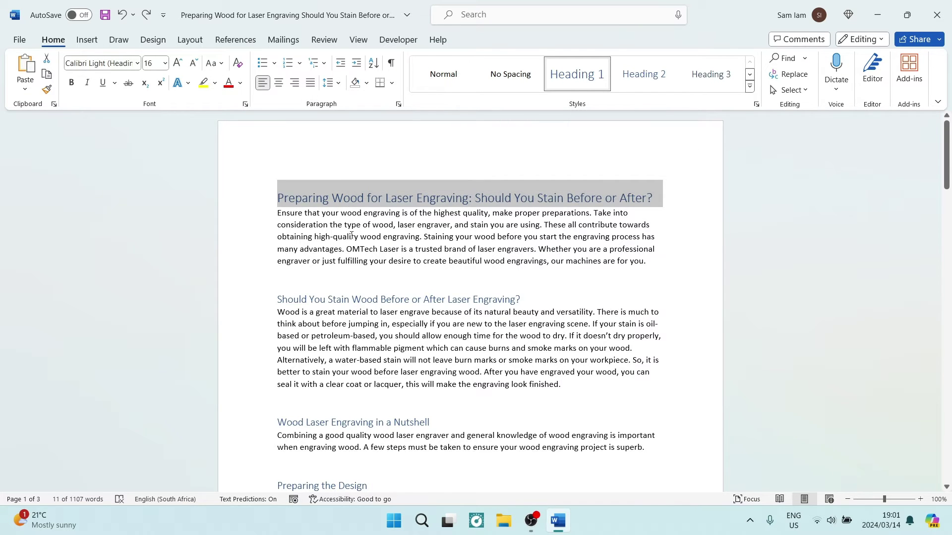
scroll(351, 235, down, 9)
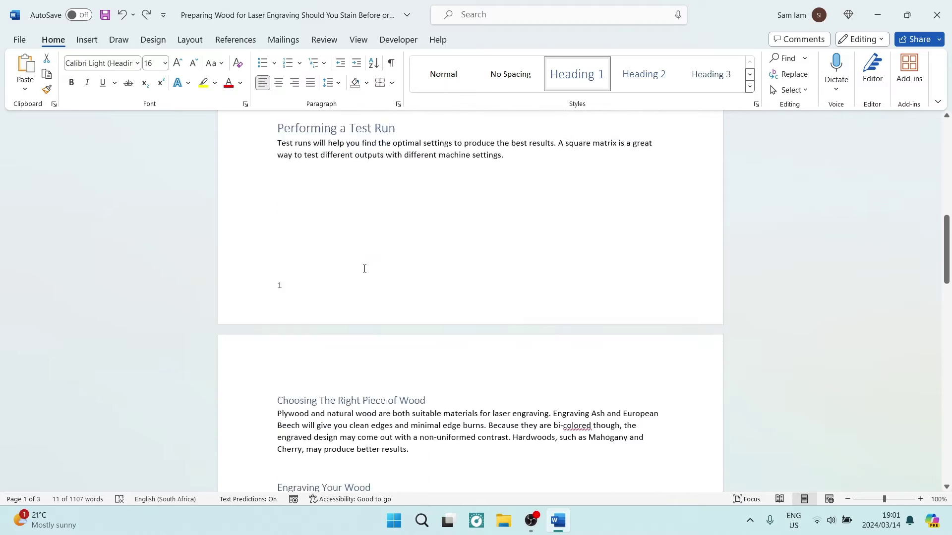
scroll(364, 268, down, 9)
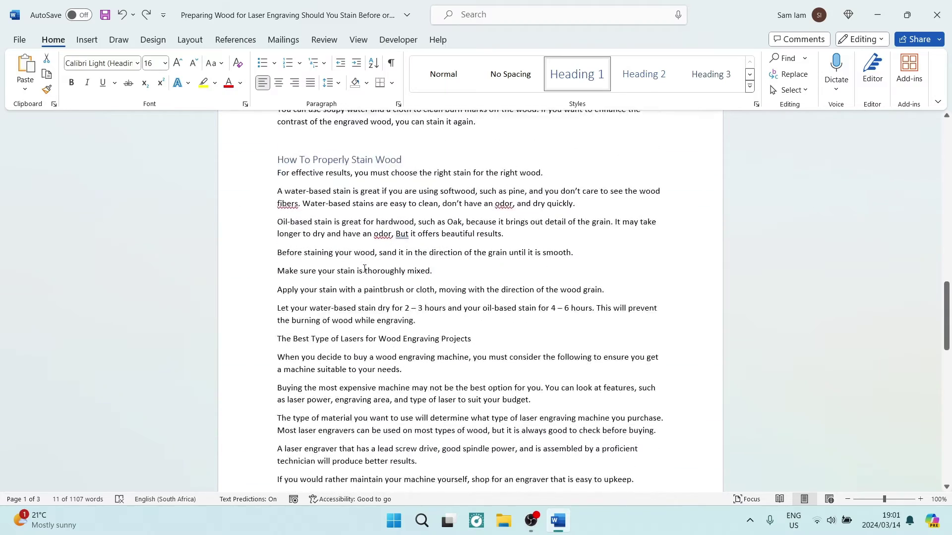
scroll(364, 269, down, 10)
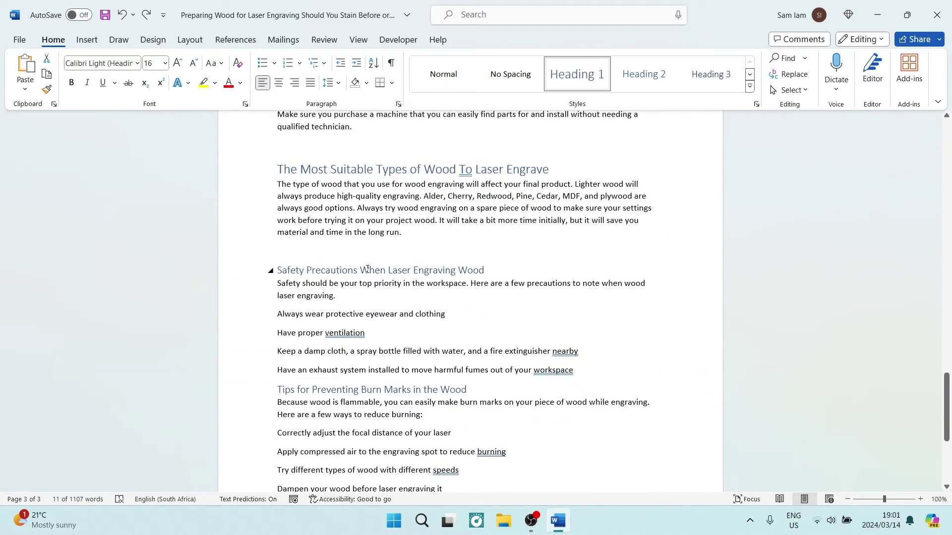
scroll(384, 189, up, 2)
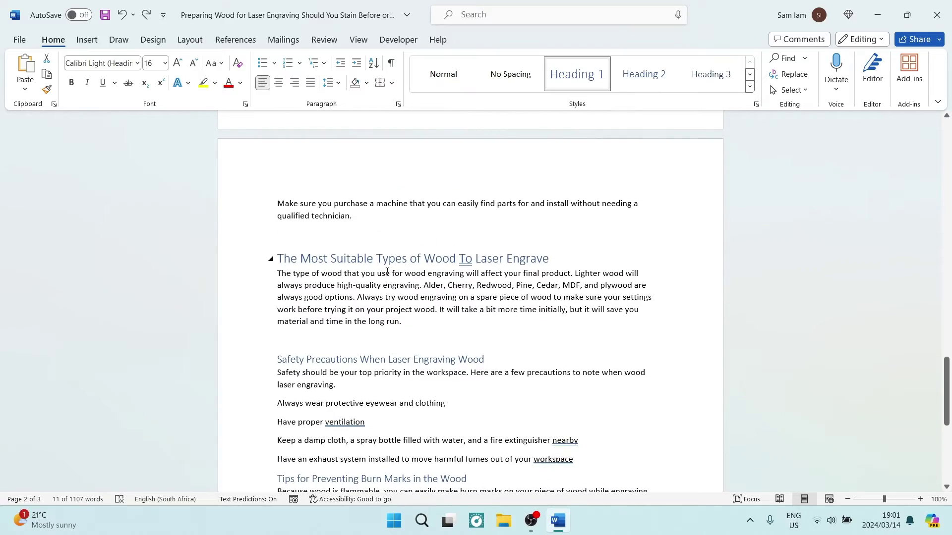
scroll(387, 288, up, 14)
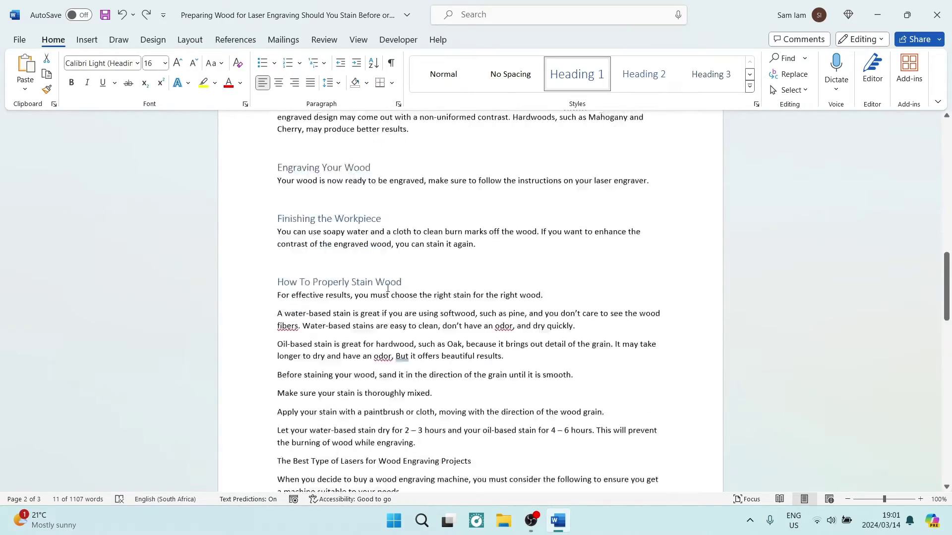
scroll(387, 288, up, 12)
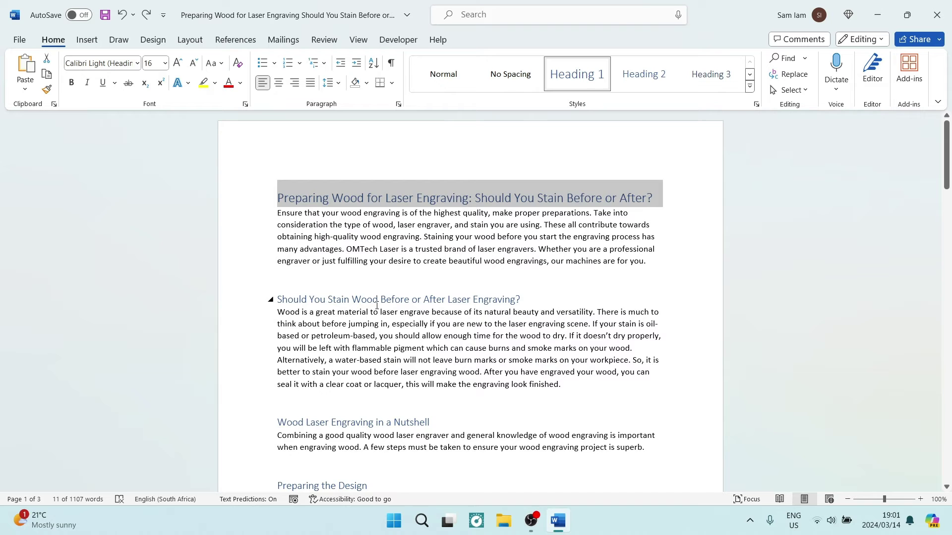
Check the first subheading's style by selecting its line, then clear the selection.
click(368, 302)
triple_click(369, 301)
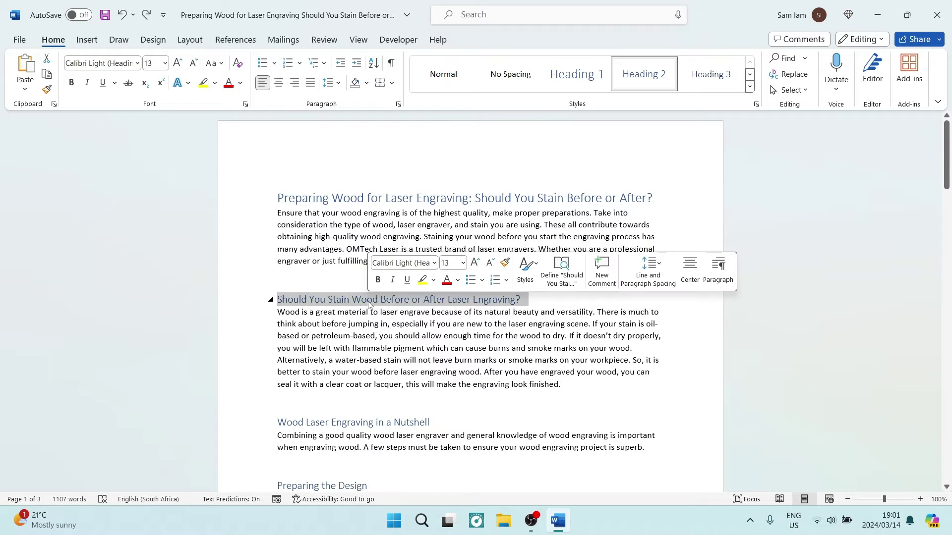
scroll(379, 332, down, 3)
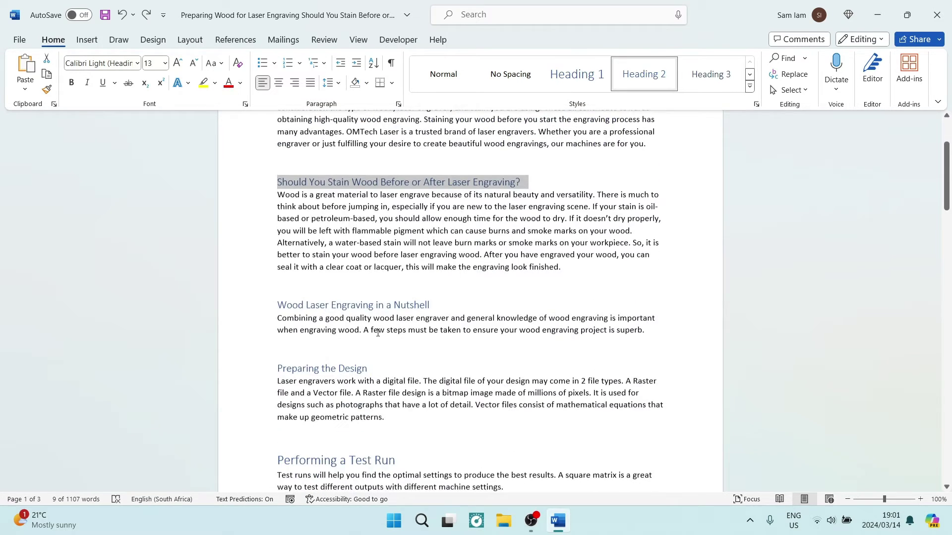
scroll(379, 331, up, 3)
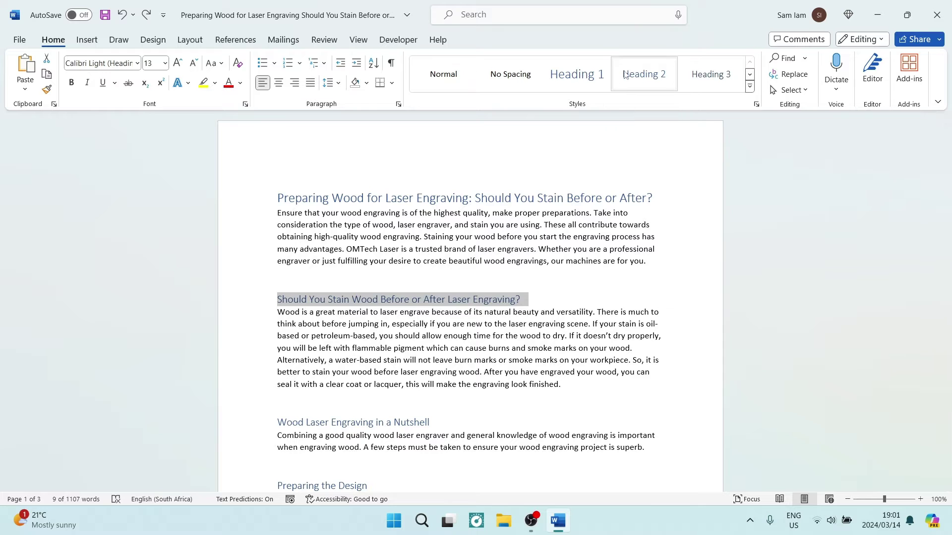
scroll(331, 385, down, 3)
scroll(331, 385, down, 1)
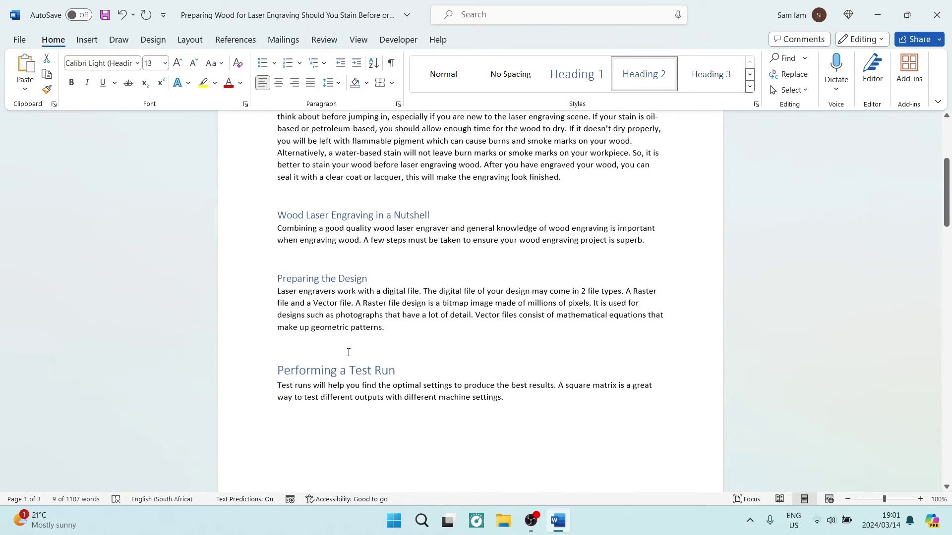
click(347, 276)
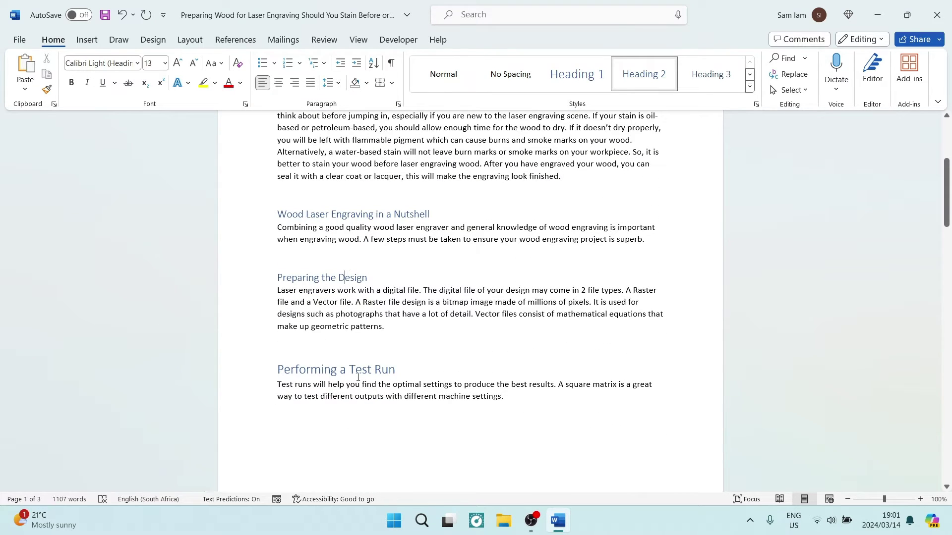
scroll(349, 288, up, 4)
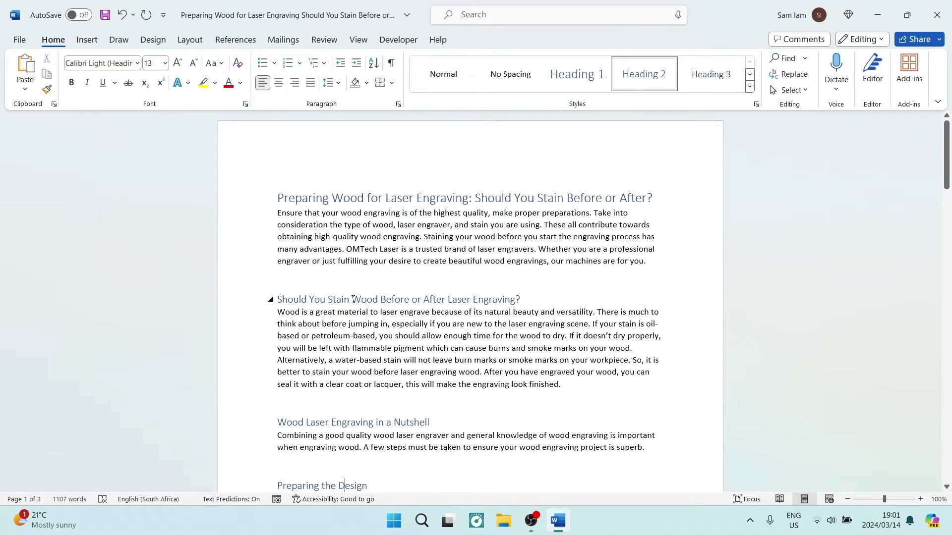
Insert a blank page before the article title and place the cursor on it.
click(276, 199)
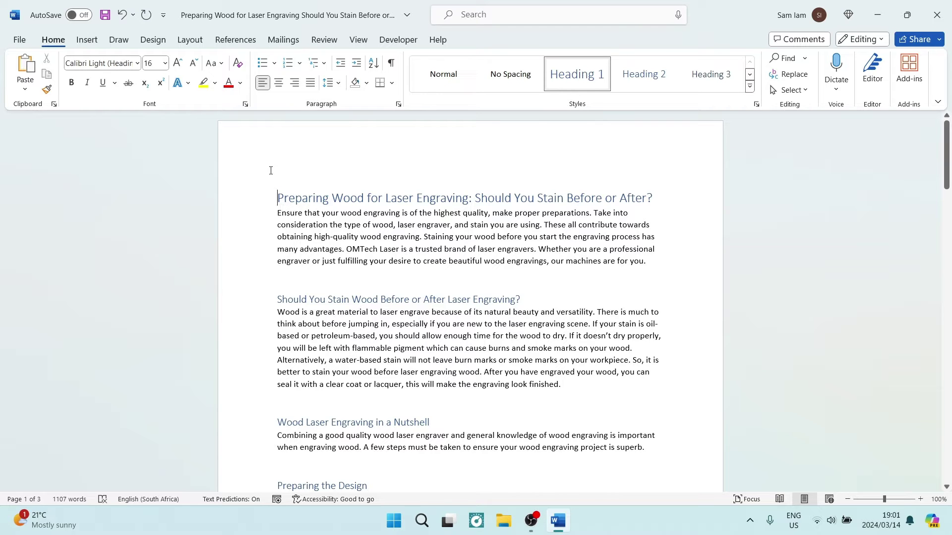
click(87, 41)
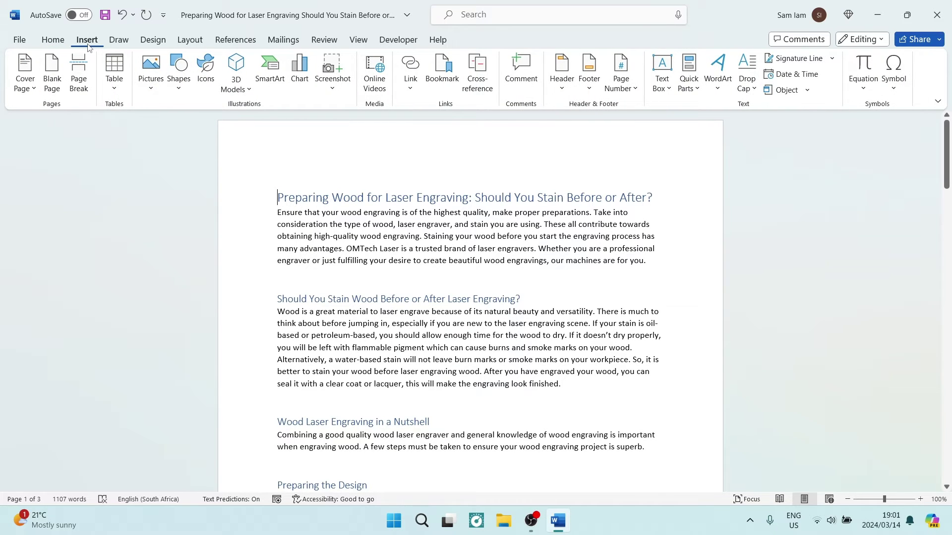
click(52, 86)
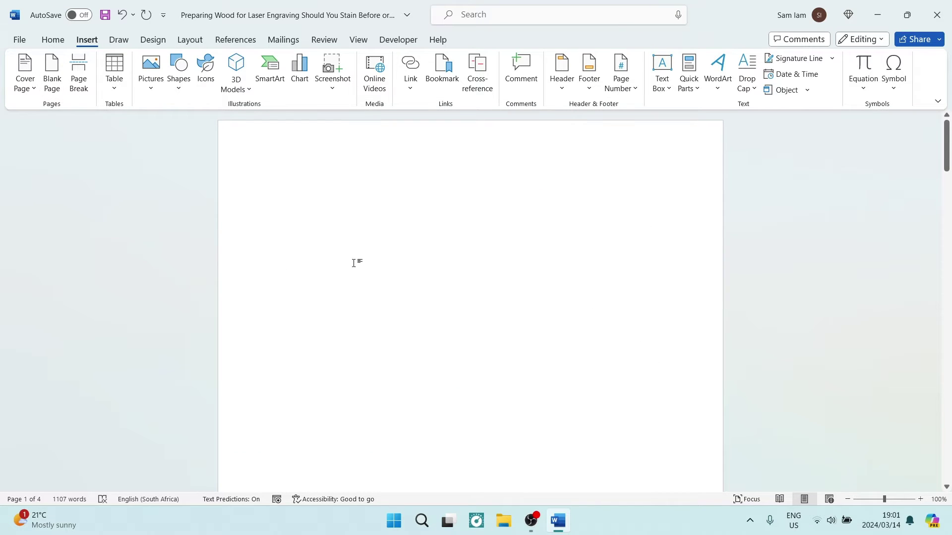
click(288, 191)
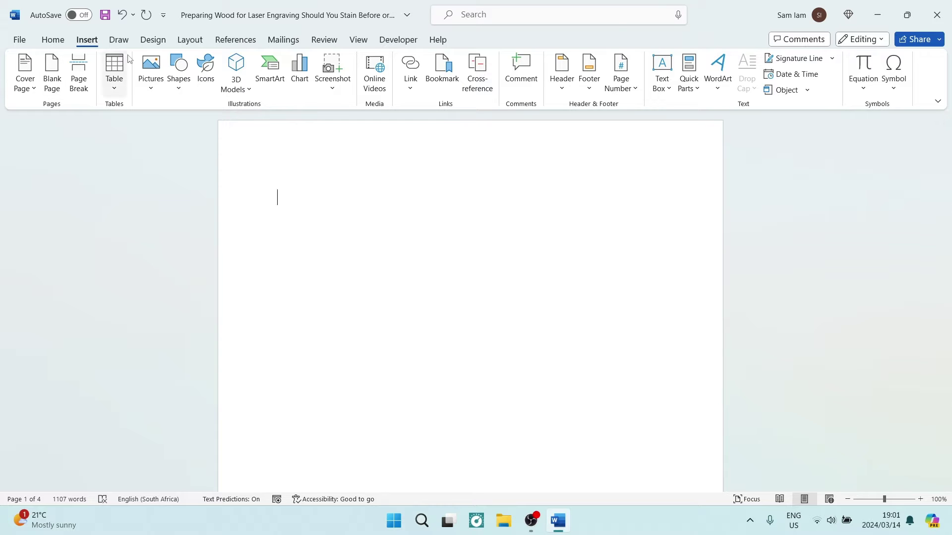
Insert Automatic Table 1 from References > Table of Contents on the new first page.
click(225, 45)
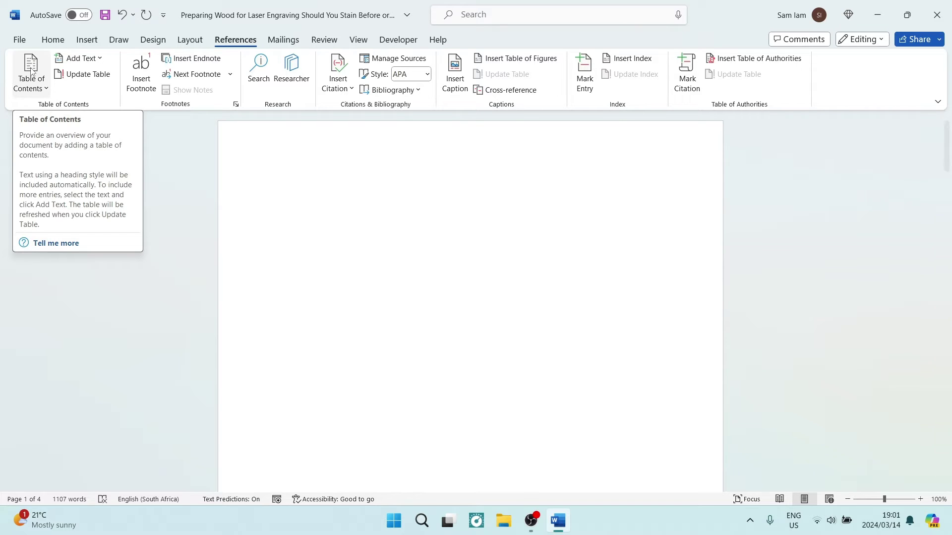
click(29, 86)
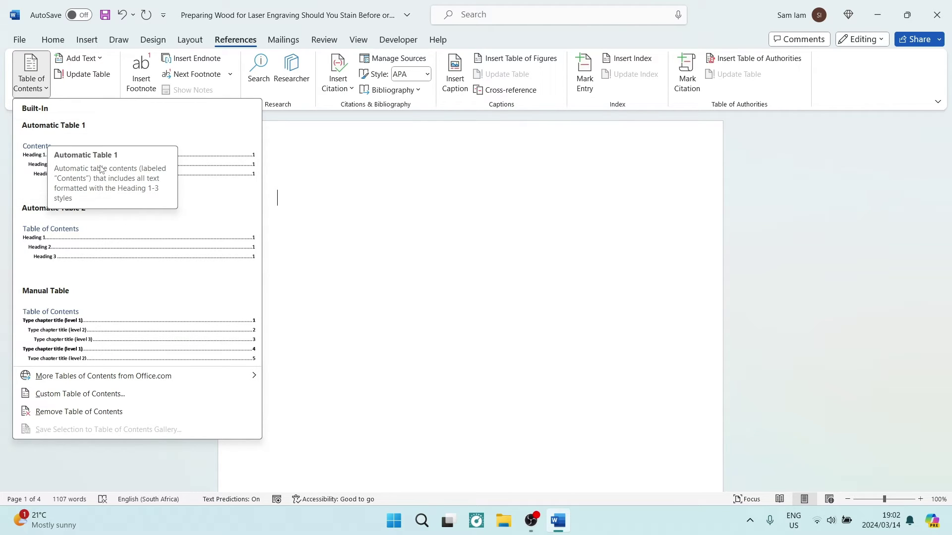
click(62, 164)
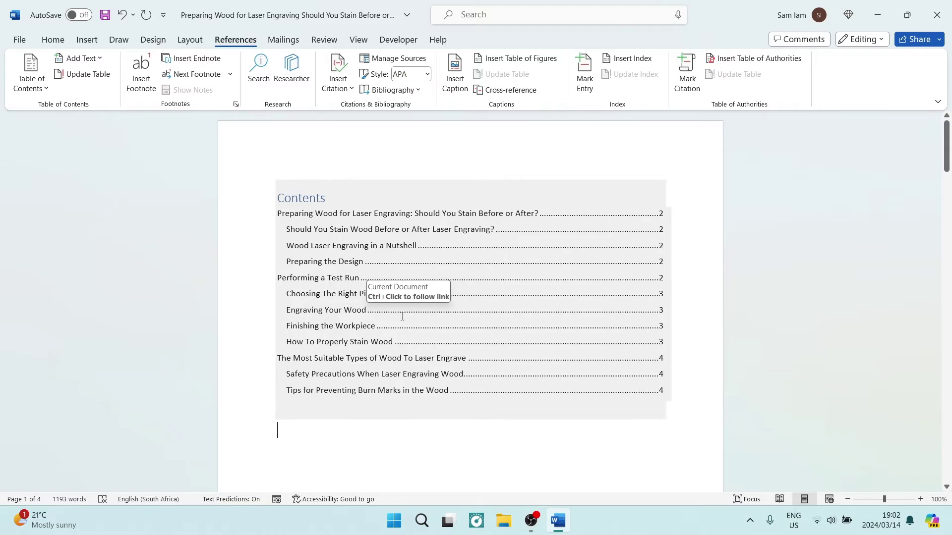
Start a new page after the article with a 'Heading' line and a 'Subheading' line below it.
scroll(424, 329, down, 8)
scroll(425, 332, down, 20)
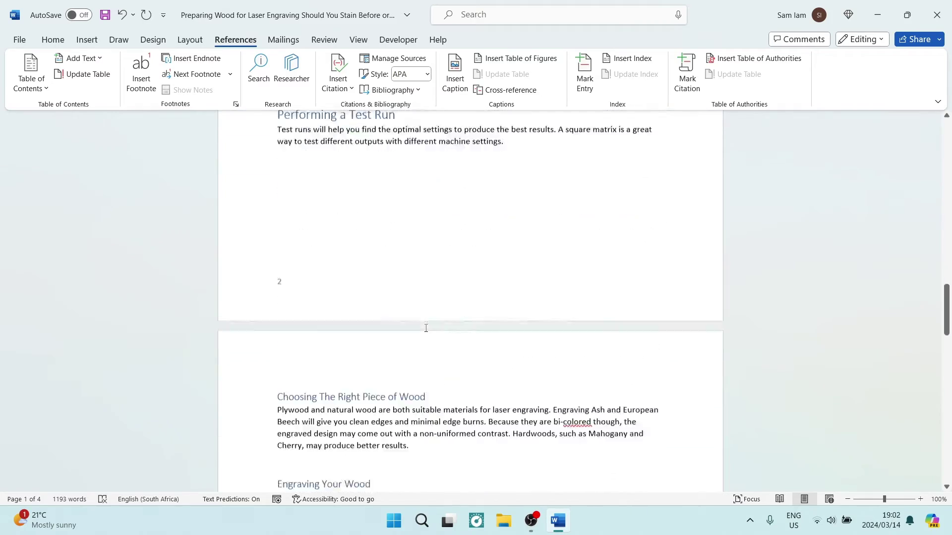
scroll(428, 324, down, 8)
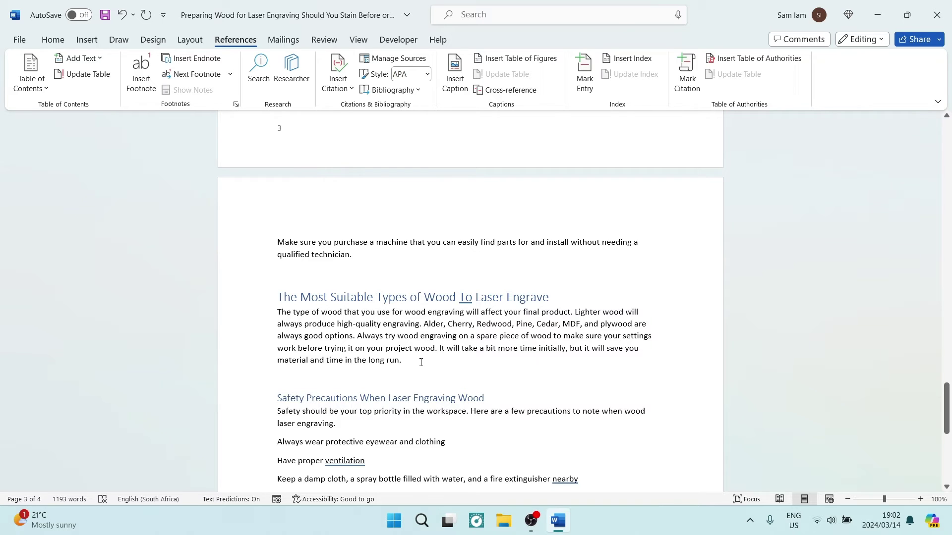
scroll(421, 362, down, 12)
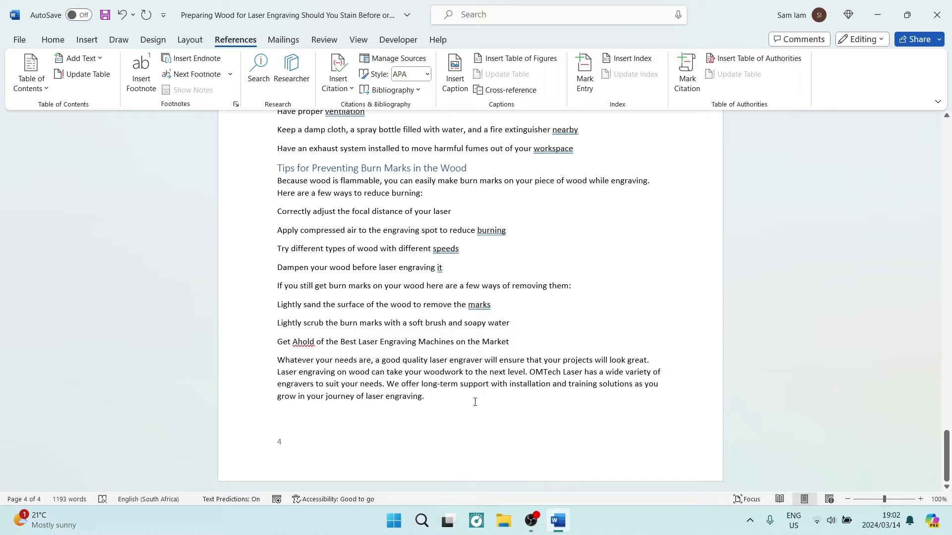
key(ctrl+Return)
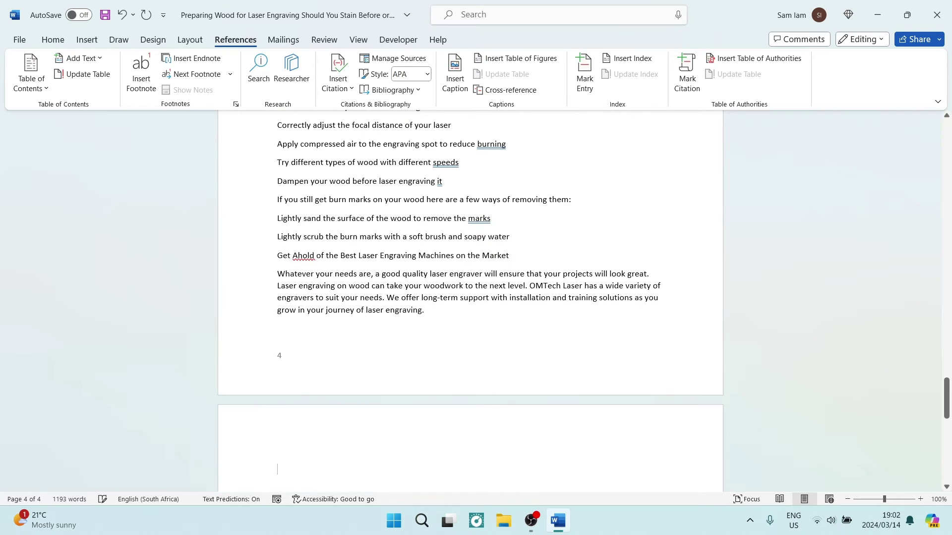
text(Headi)
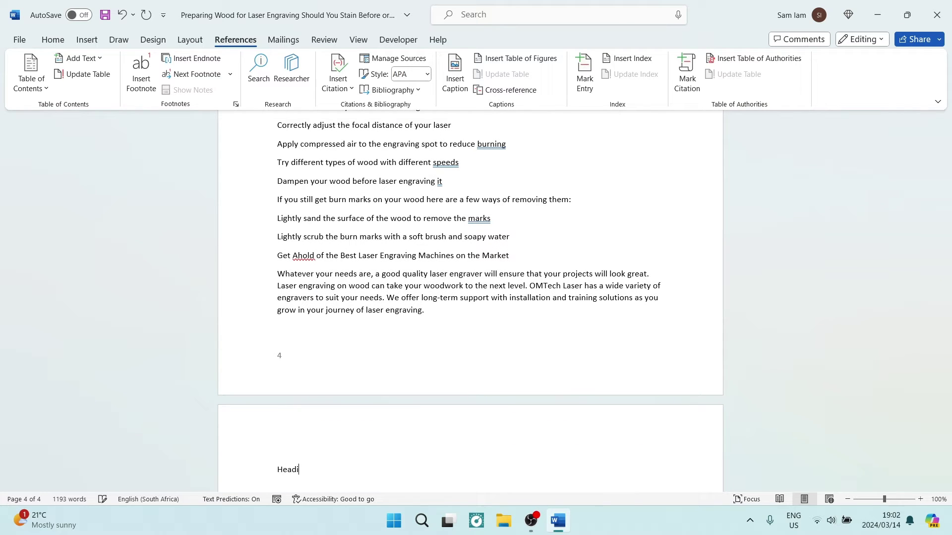
text(ng)
key(Return)
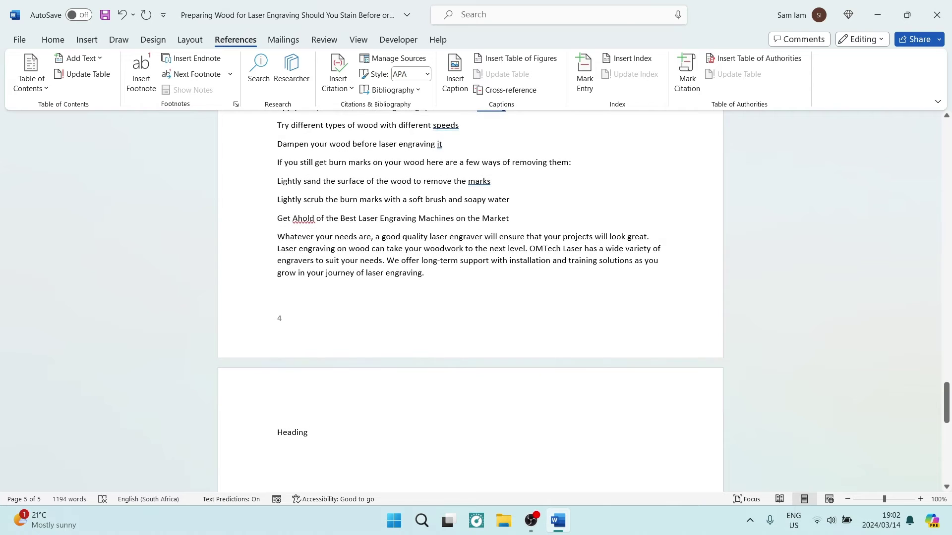
text(Su)
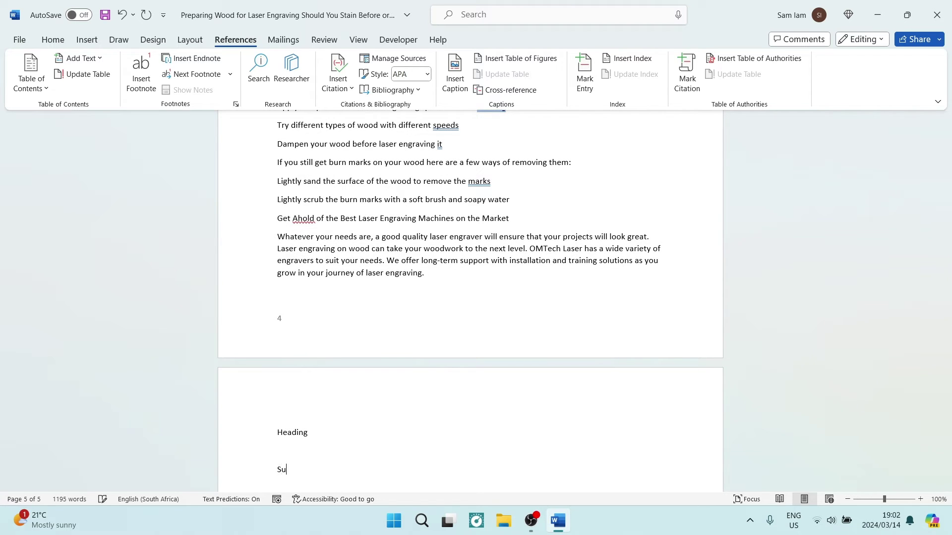
text(bheading)
Style 'Heading' as Heading 1 and 'Subheading' as Heading 2.
double_click(294, 439)
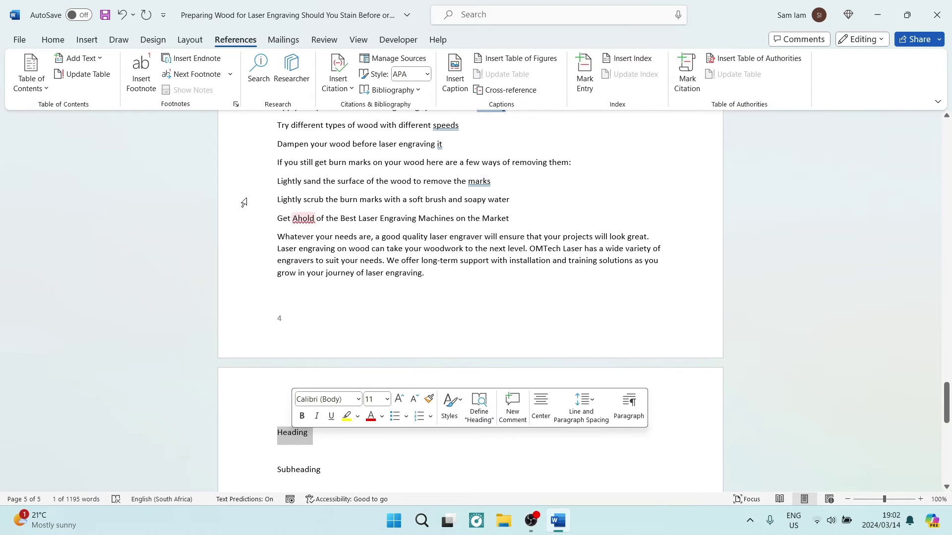
click(53, 39)
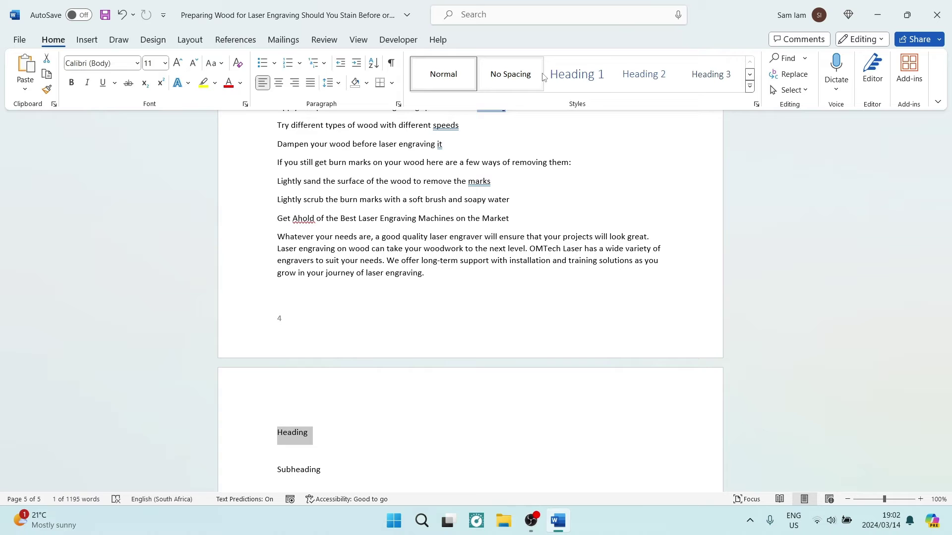
click(576, 74)
scroll(365, 401, down, 1)
scroll(365, 402, down, 1)
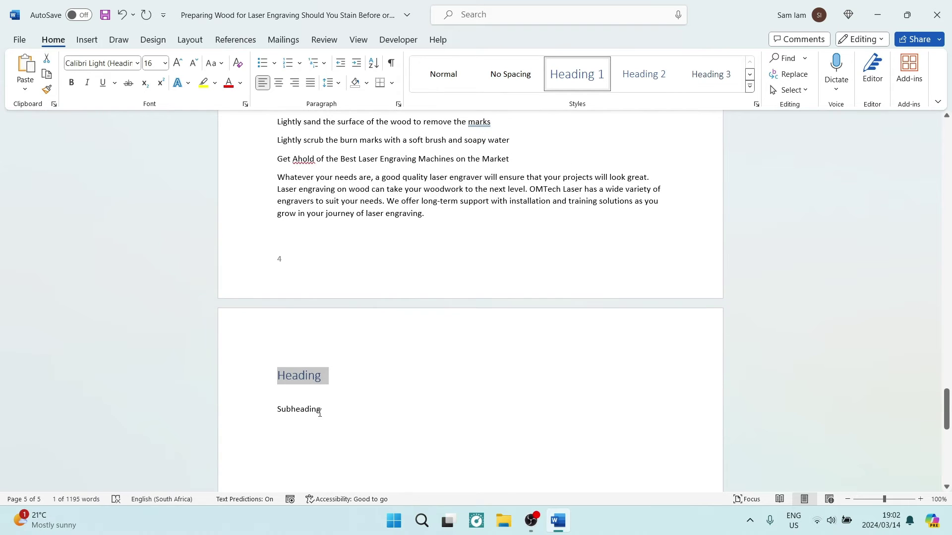
click(319, 412)
double_click(319, 412)
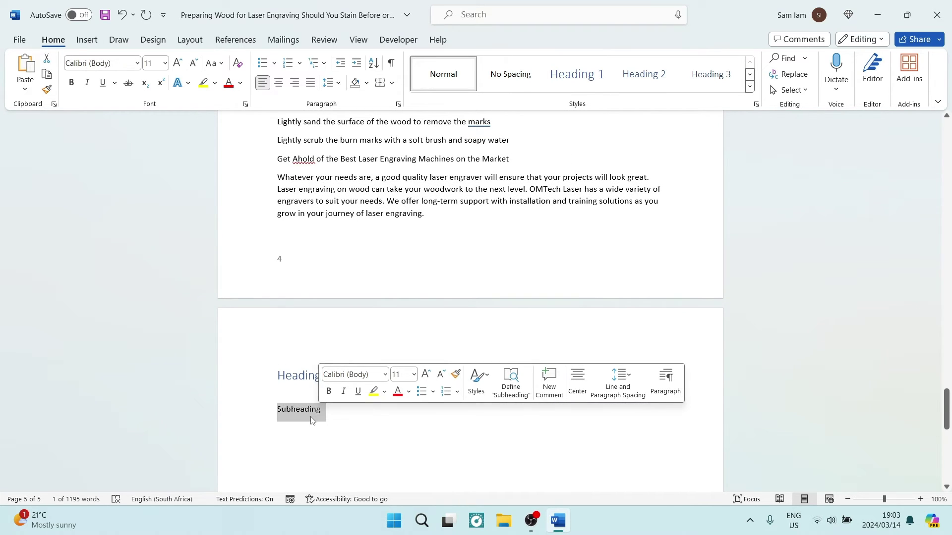
click(651, 77)
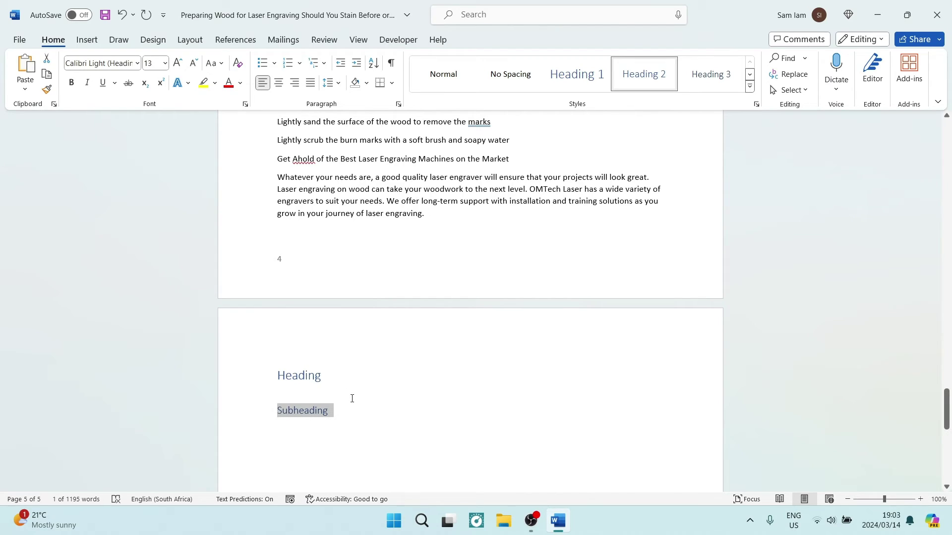
Update the entire Contents table so 'Heading' and 'Subheading' appear with page 5.
scroll(352, 398, up, 15)
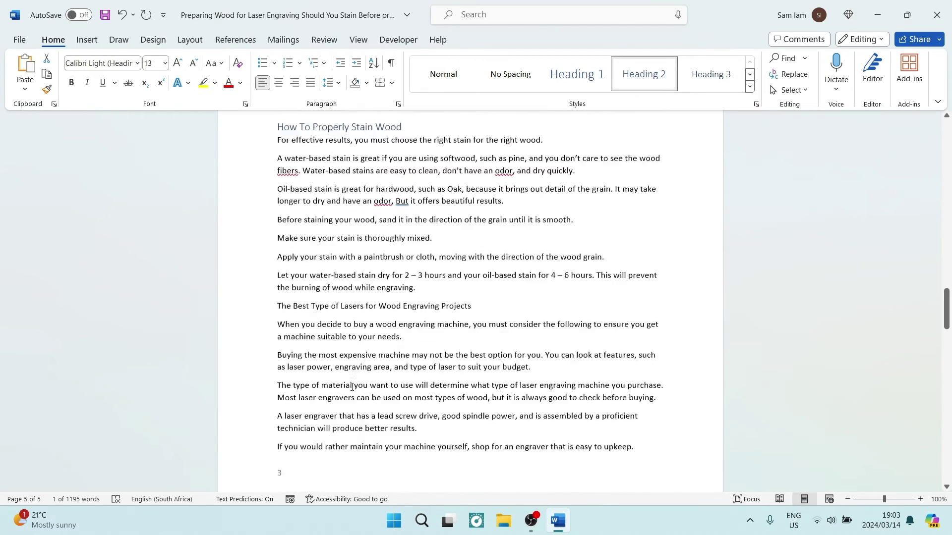
scroll(352, 387, up, 15)
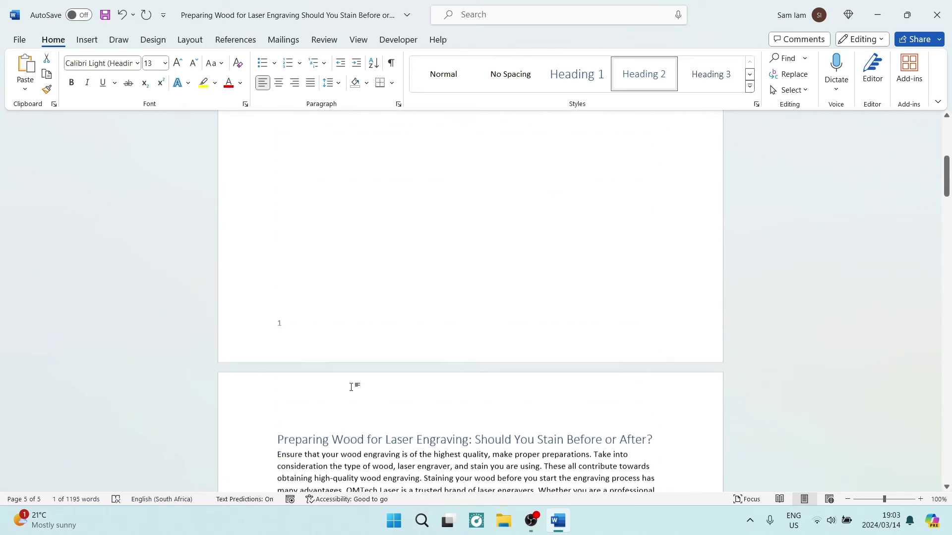
scroll(351, 386, up, 5)
click(393, 383)
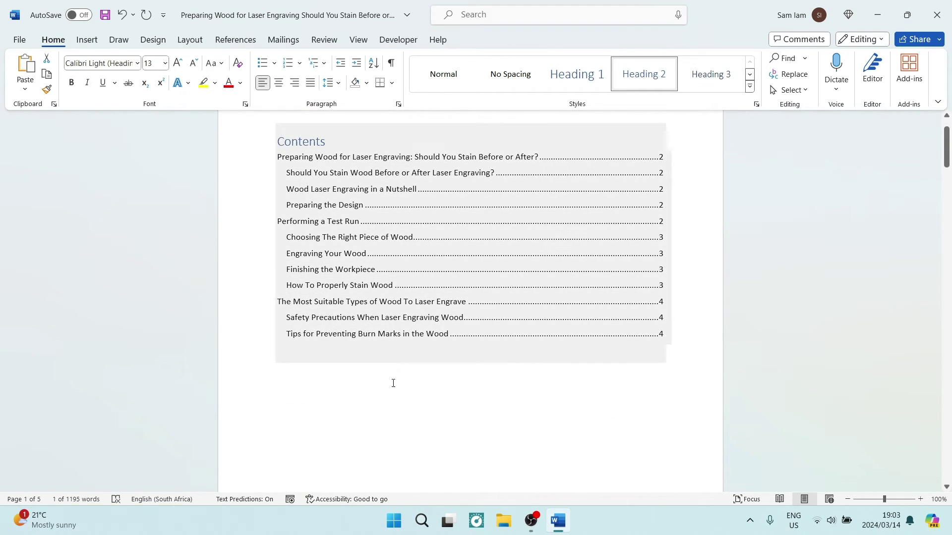
click(402, 269)
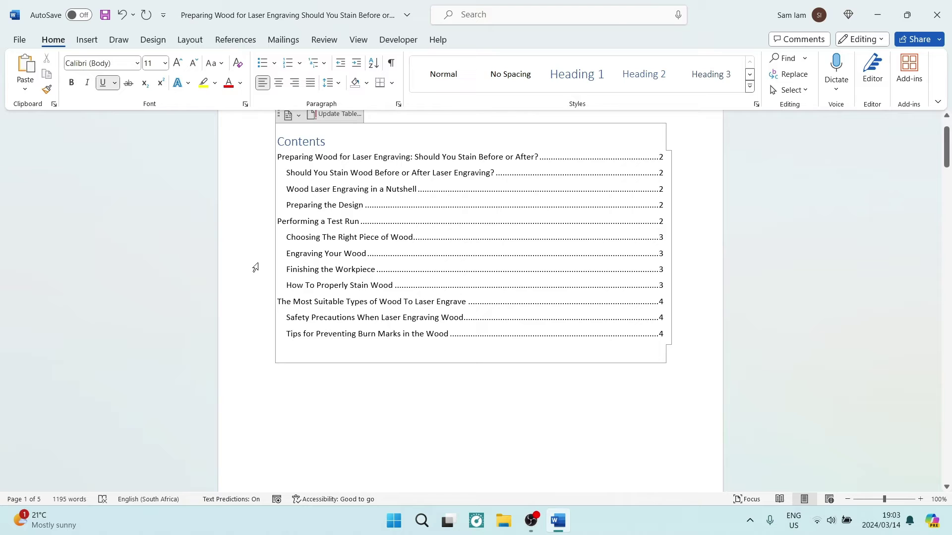
scroll(255, 268, up, 1)
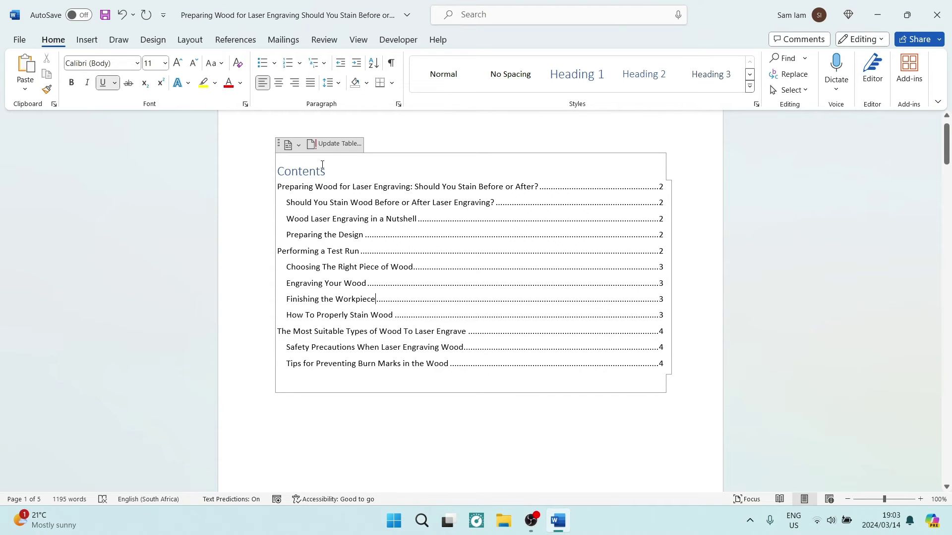
click(335, 144)
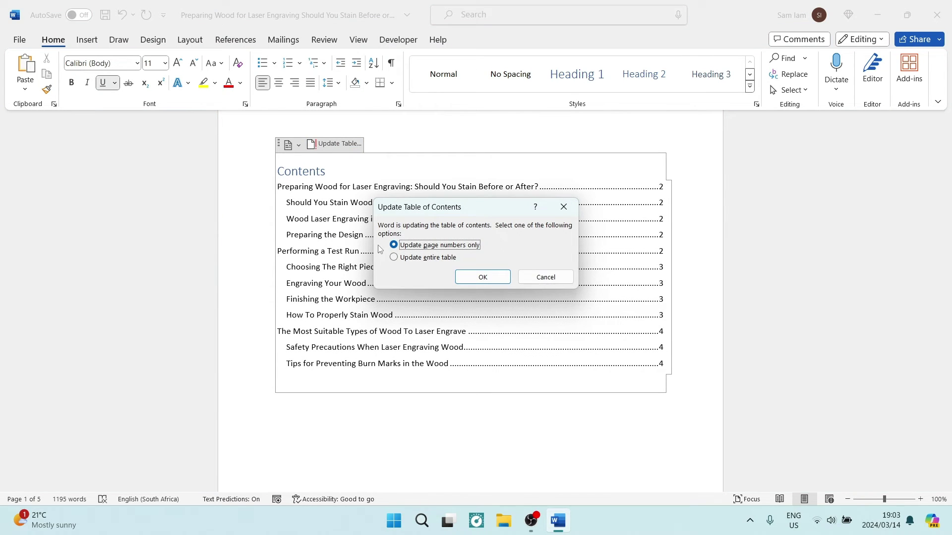
click(404, 258)
click(483, 277)
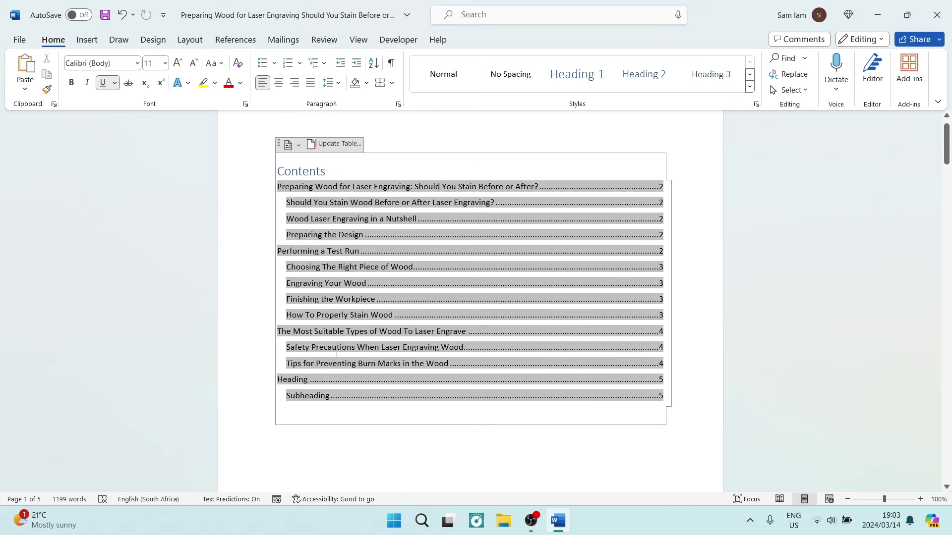
scroll(364, 285, down, 10)
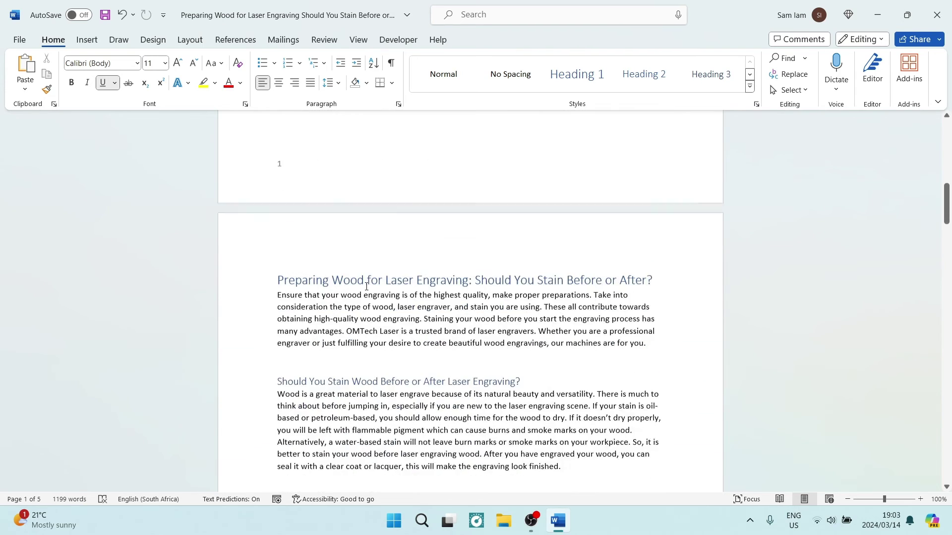
scroll(366, 286, down, 4)
scroll(366, 286, up, 2)
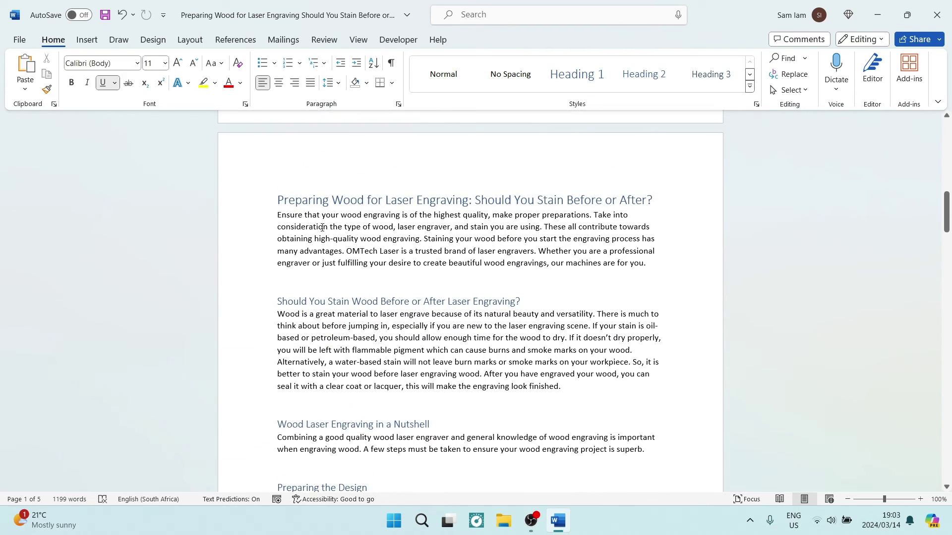
triple_click(362, 201)
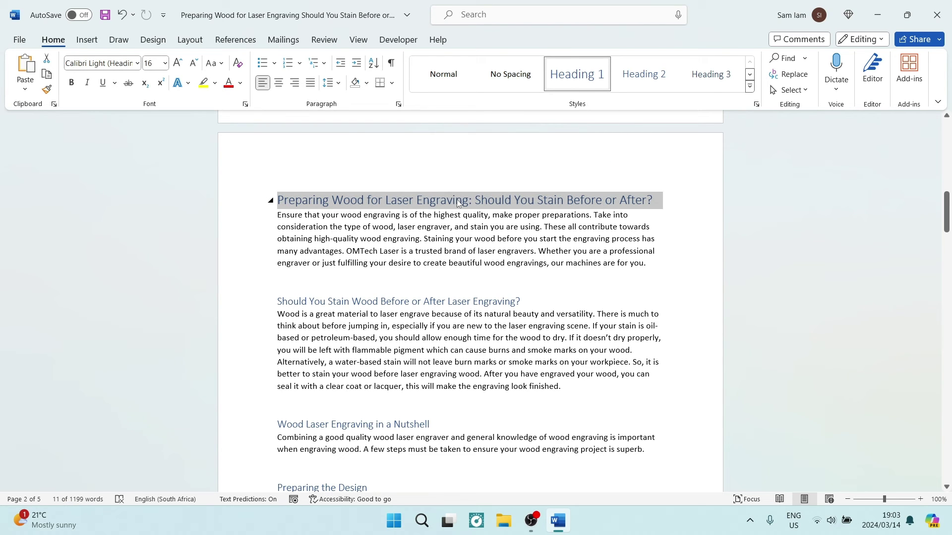
right_click(582, 74)
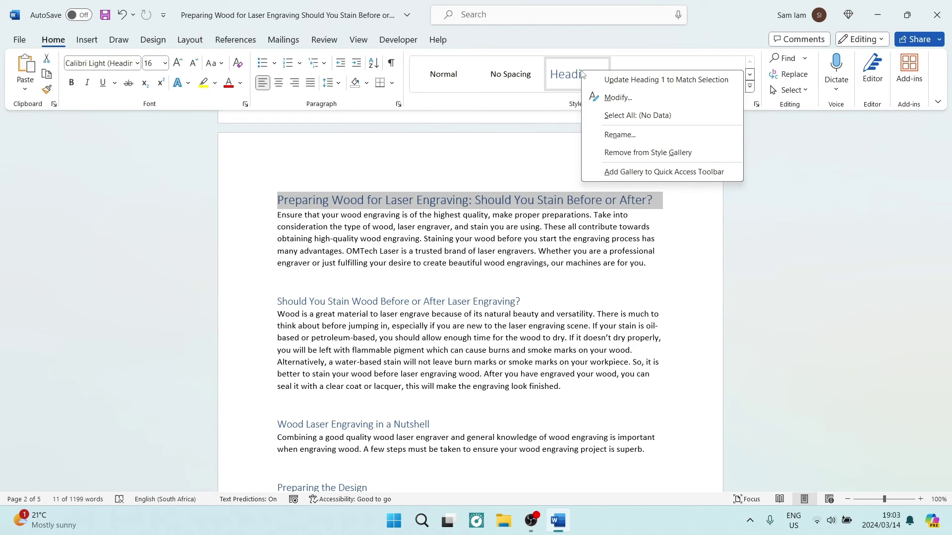
click(615, 97)
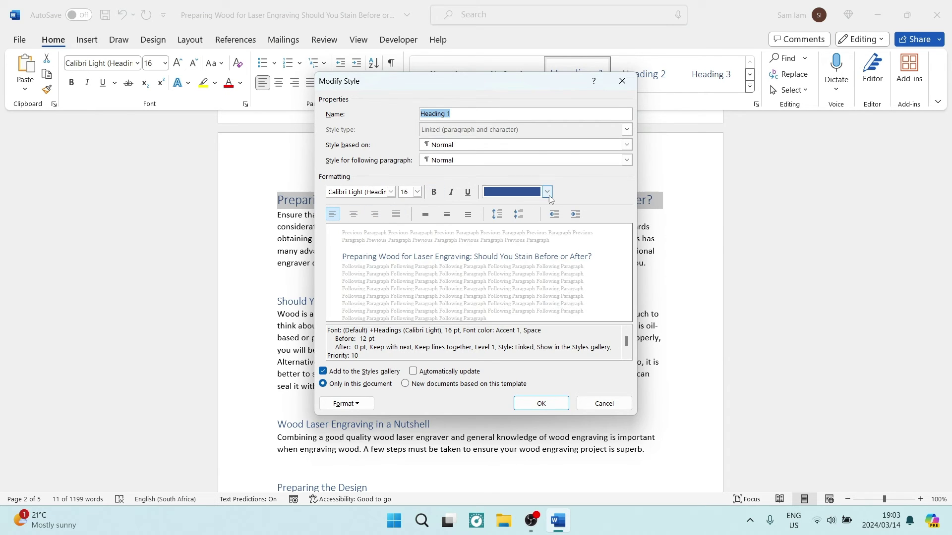
click(538, 404)
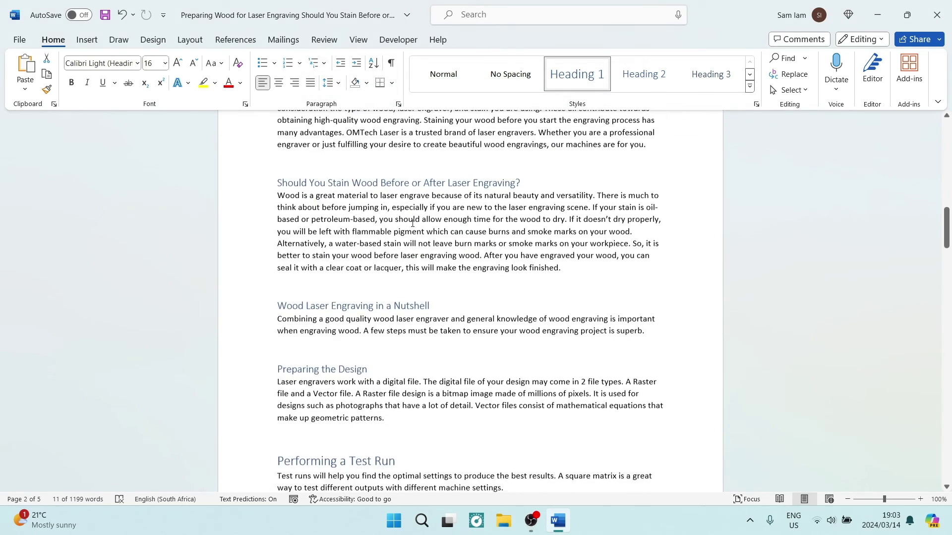
scroll(413, 223, down, 12)
scroll(424, 287, up, 2)
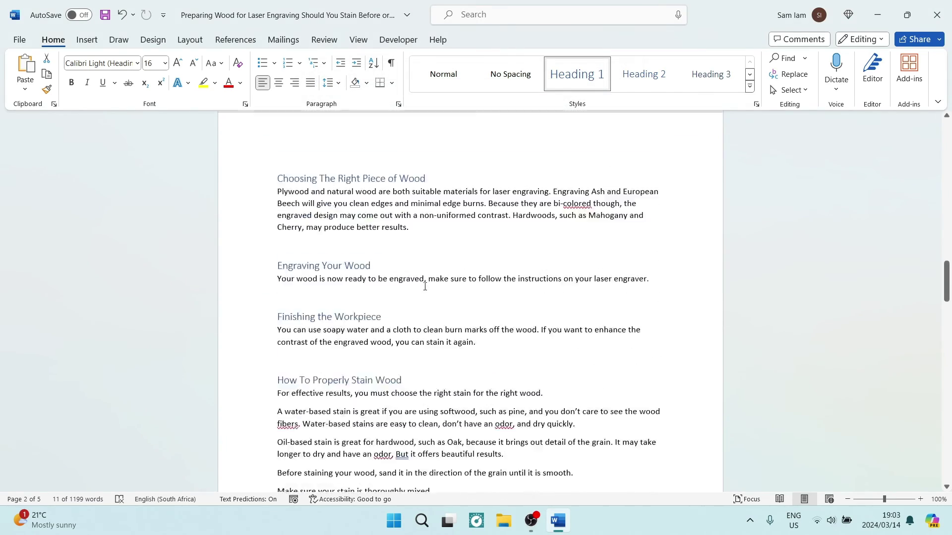
scroll(425, 286, up, 20)
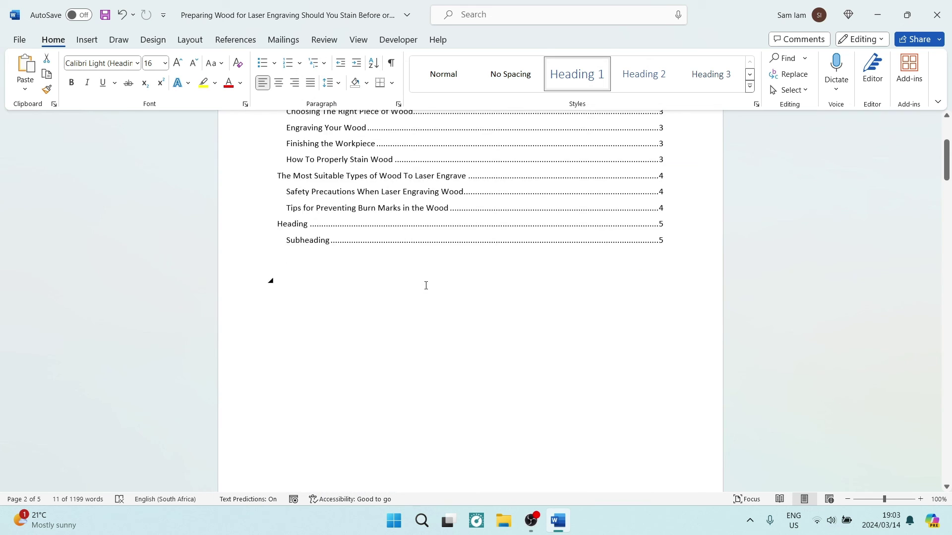
Run Update entire table on the Contents table again, covering pages 2 through 5.
scroll(426, 286, up, 5)
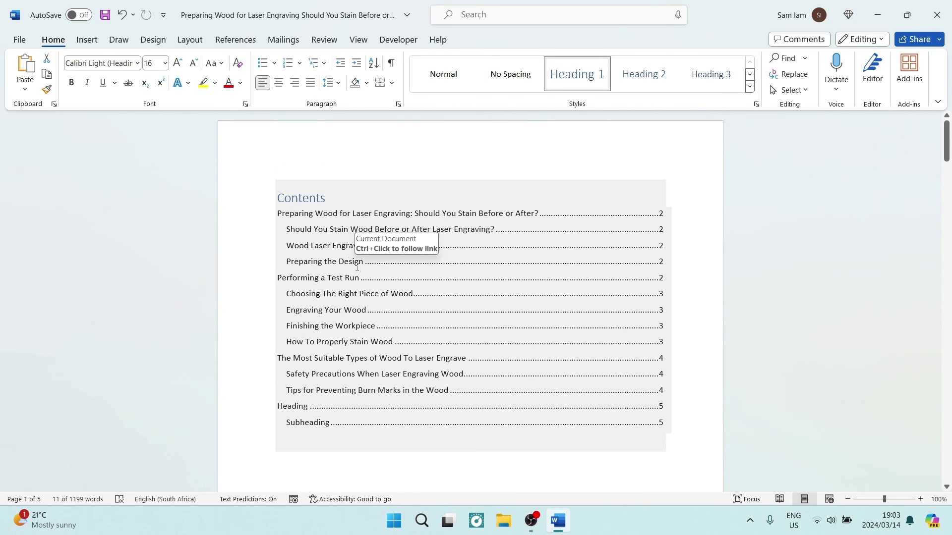
click(335, 237)
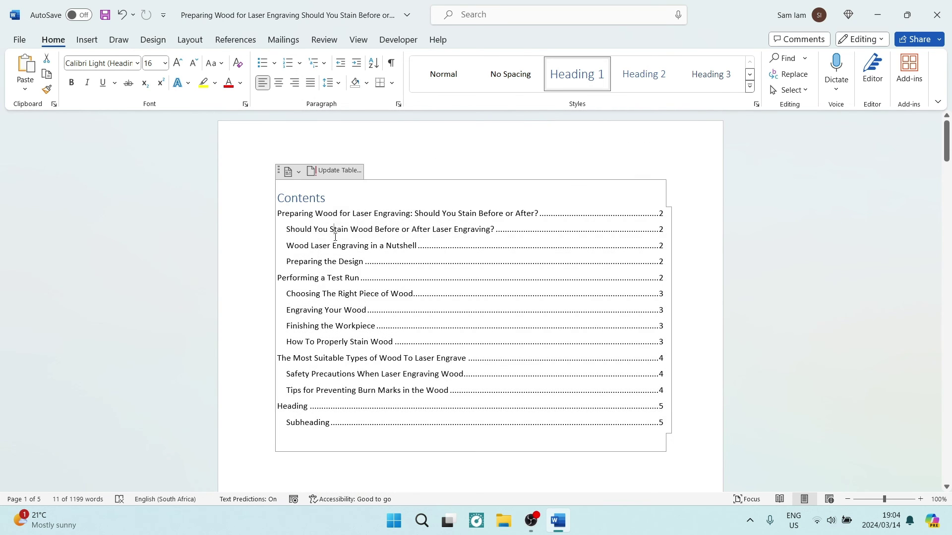
click(333, 171)
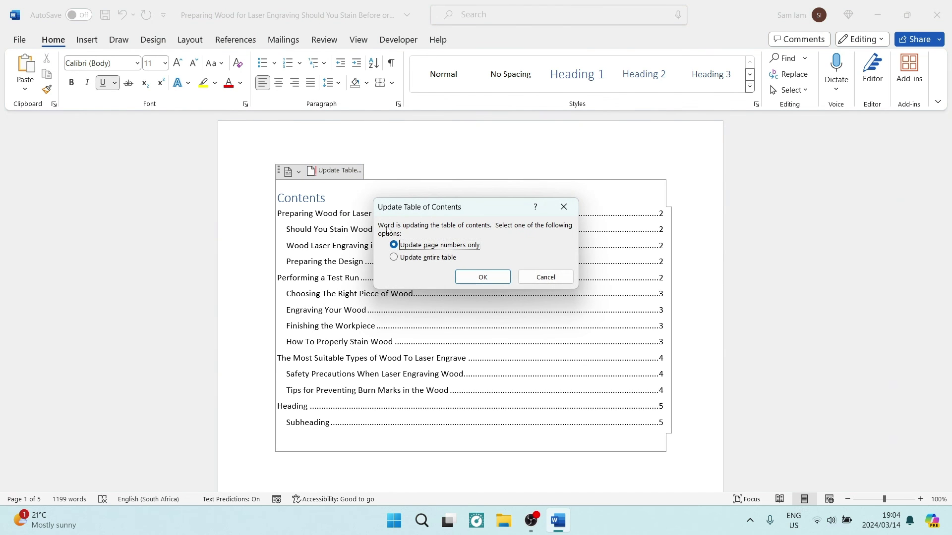
click(394, 257)
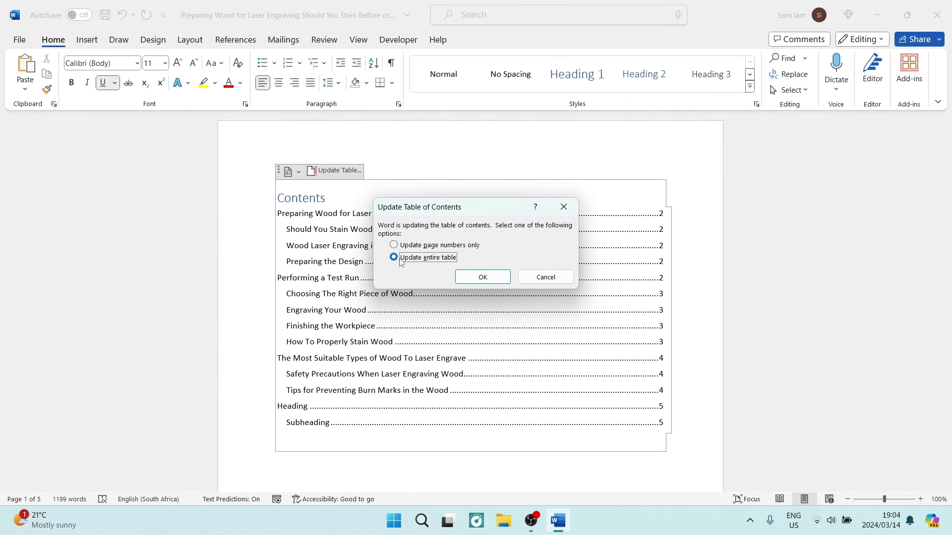
click(500, 281)
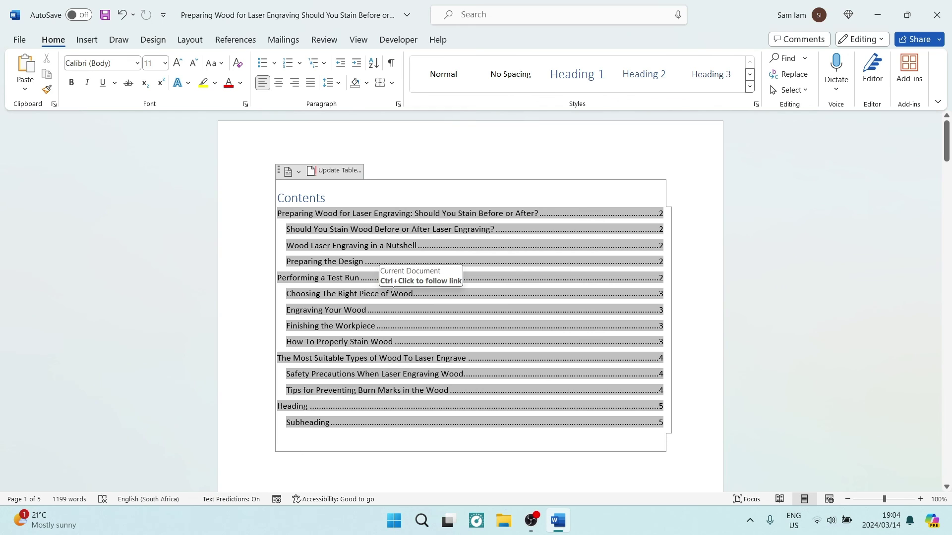